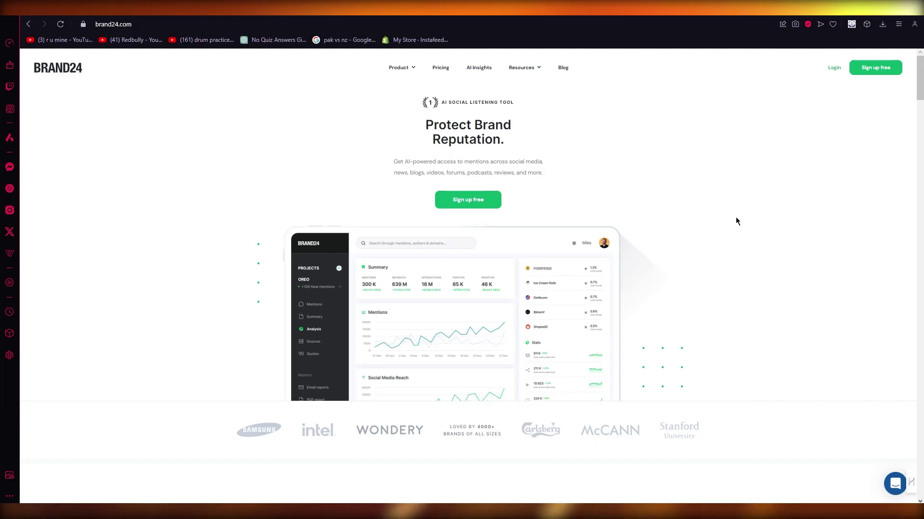
Step: Scroll up and down the Brand24 homepage to look it over before signing up
{"action": "scroll", "coordinate": [735, 218], "scroll_direction": "down", "scroll_amount": 1}
{"action": "scroll", "coordinate": [522, 282], "scroll_direction": "down", "scroll_amount": 4}
{"action": "scroll", "coordinate": [377, 146], "scroll_direction": "up", "scroll_amount": 4}
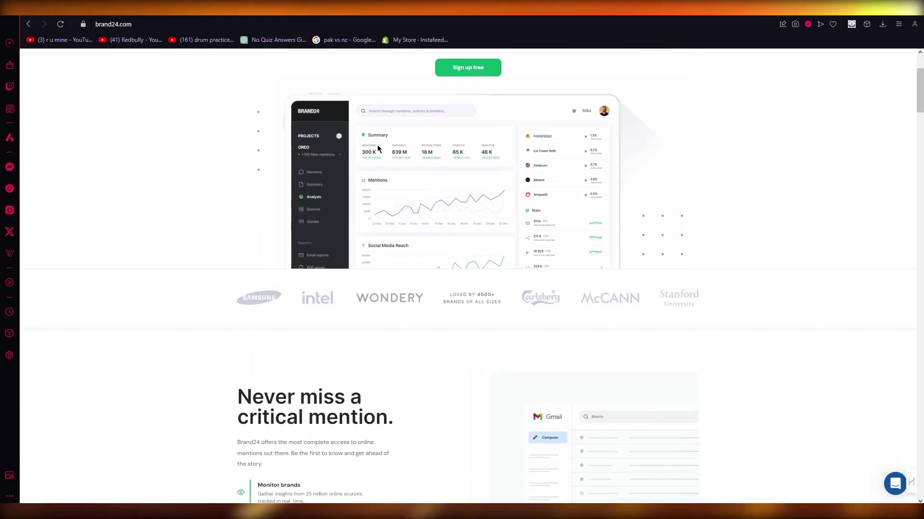
{"action": "scroll", "coordinate": [323, 200], "scroll_direction": "down", "scroll_amount": 8}
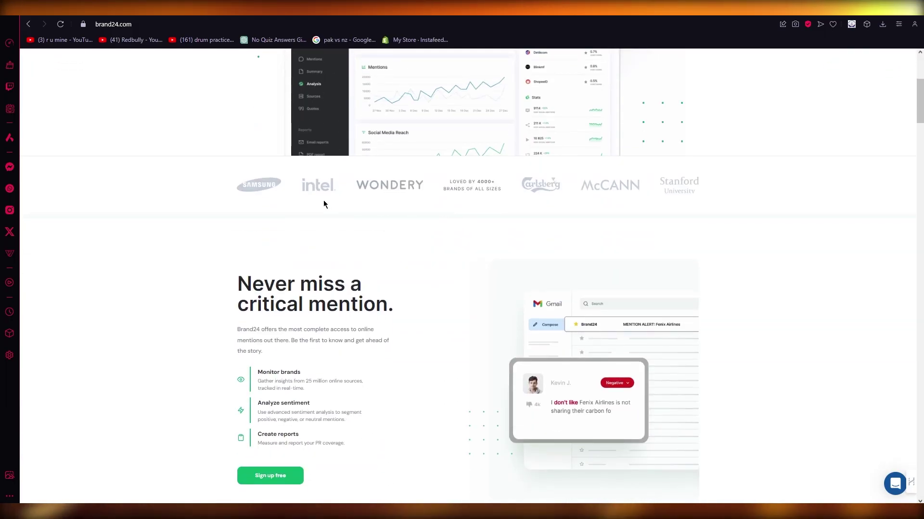
{"action": "scroll", "coordinate": [210, 199], "scroll_direction": "down", "scroll_amount": 8}
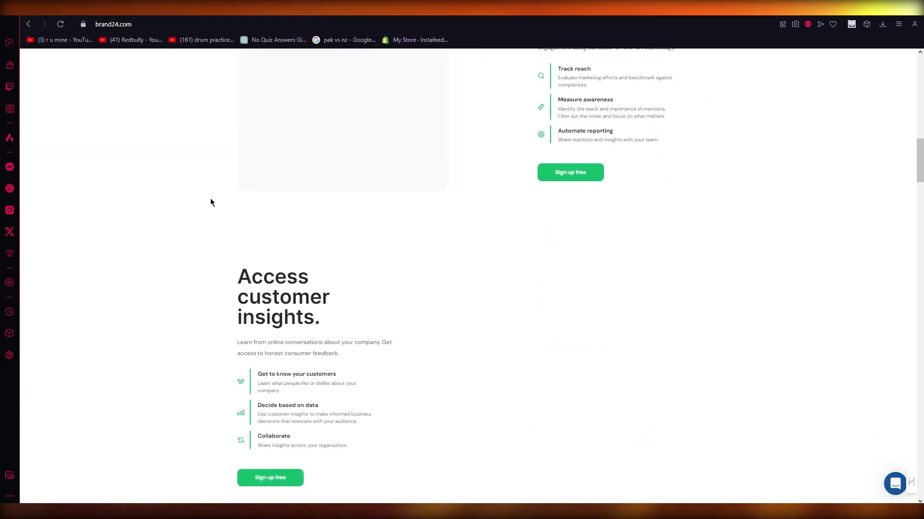
{"action": "scroll", "coordinate": [700, 198], "scroll_direction": "up", "scroll_amount": 15}
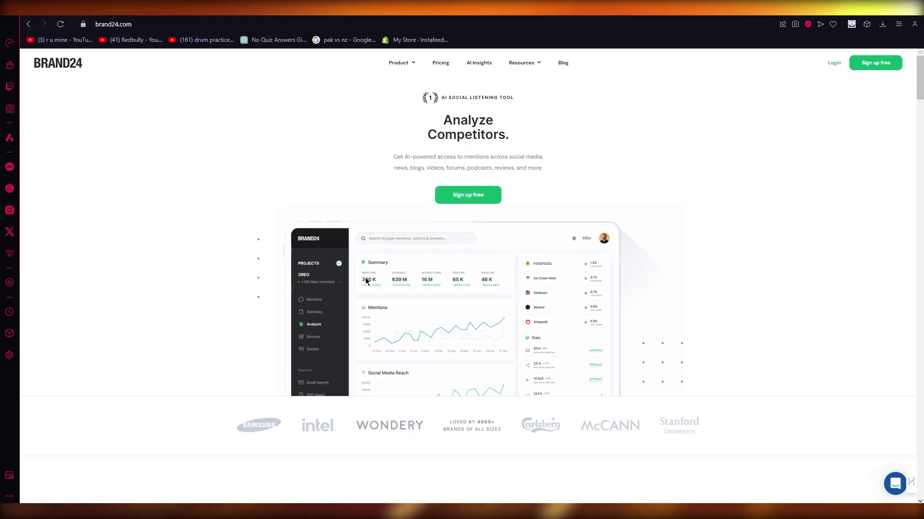
{"action": "scroll", "coordinate": [849, 275], "scroll_direction": "down", "scroll_amount": 1}
{"action": "scroll", "coordinate": [758, 219], "scroll_direction": "down", "scroll_amount": 3}
{"action": "scroll", "coordinate": [560, 172], "scroll_direction": "up", "scroll_amount": 3}
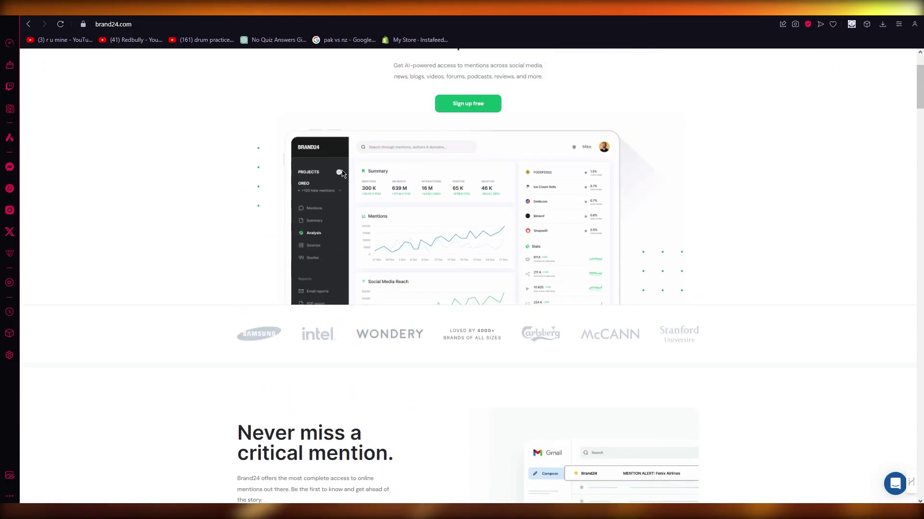
{"action": "scroll", "coordinate": [353, 245], "scroll_direction": "down", "scroll_amount": 1}
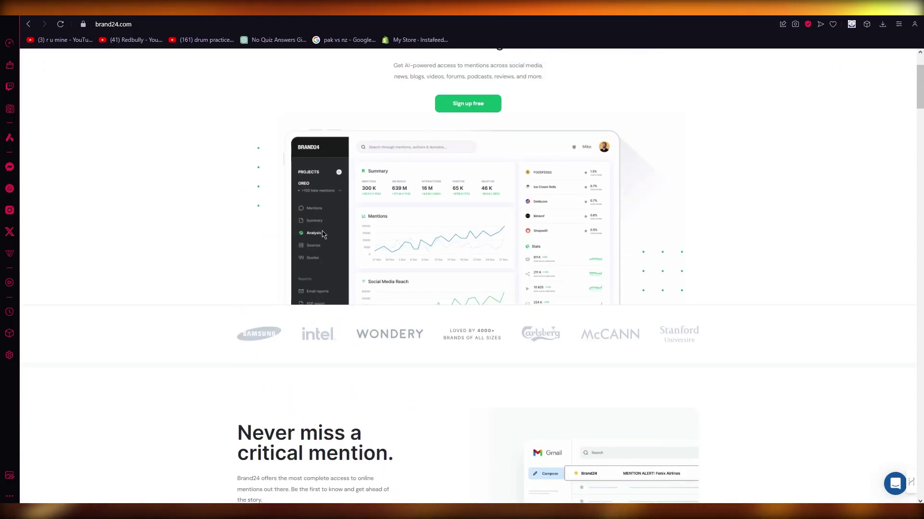
{"action": "scroll", "coordinate": [755, 258], "scroll_direction": "down", "scroll_amount": 12}
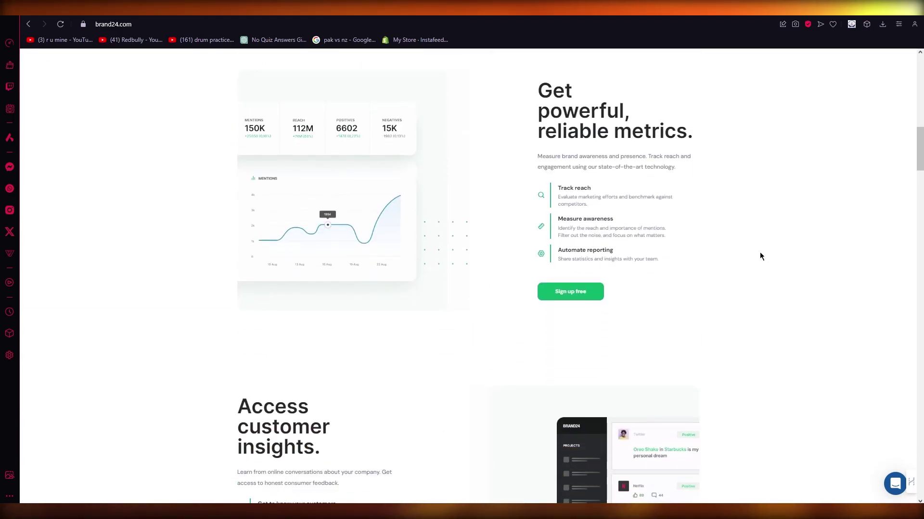
{"action": "scroll", "coordinate": [760, 250], "scroll_direction": "down", "scroll_amount": 4}
{"action": "scroll", "coordinate": [760, 250], "scroll_direction": "down", "scroll_amount": 5}
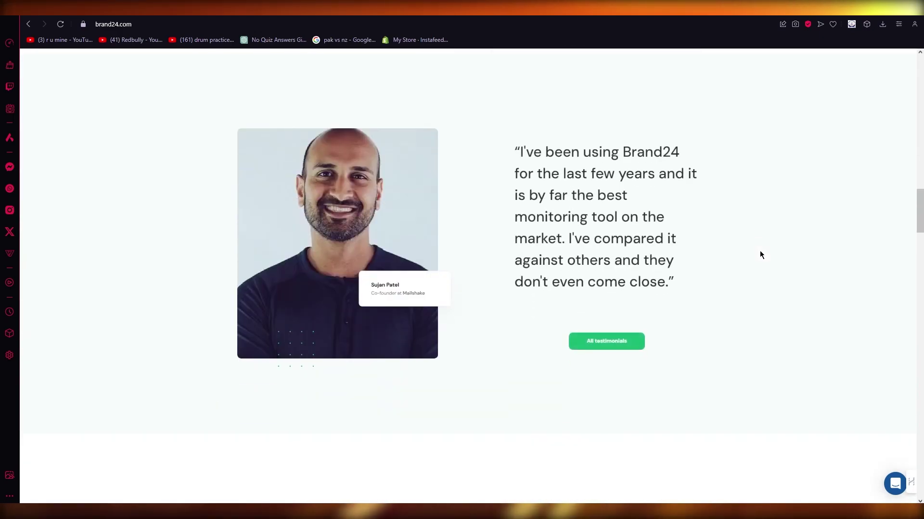
{"action": "scroll", "coordinate": [777, 147], "scroll_direction": "up", "scroll_amount": 20}
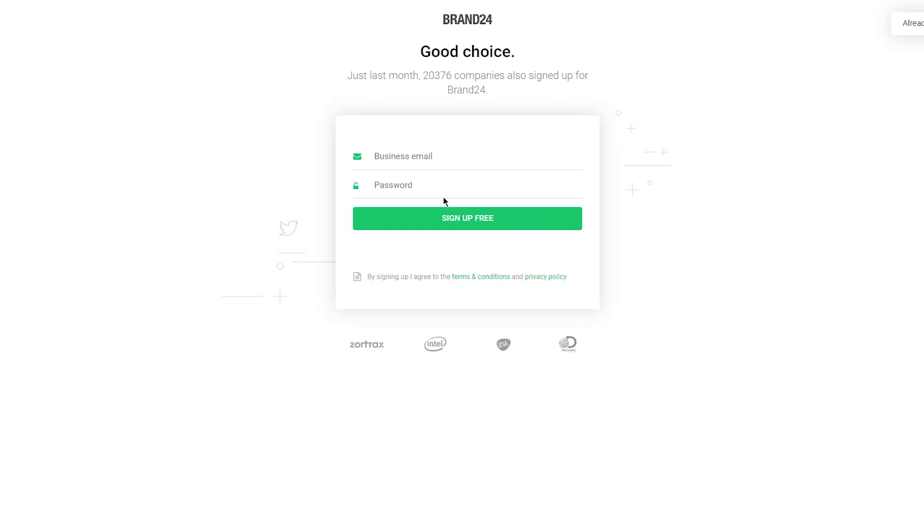
Step: Enter an account password, paste the business email into its field, and submit the free sign-up
{"action": "left_click", "coordinate": [394, 182]}
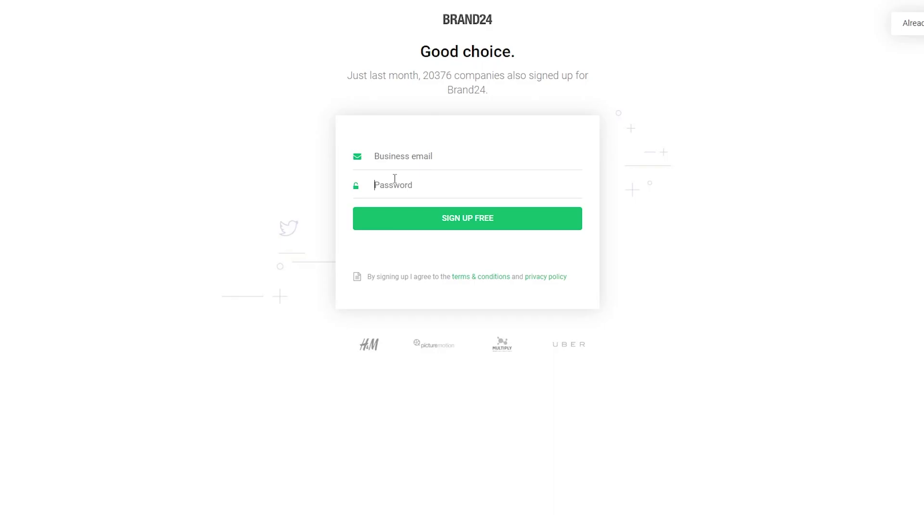
{"action": "type", "text": "aaaa"}
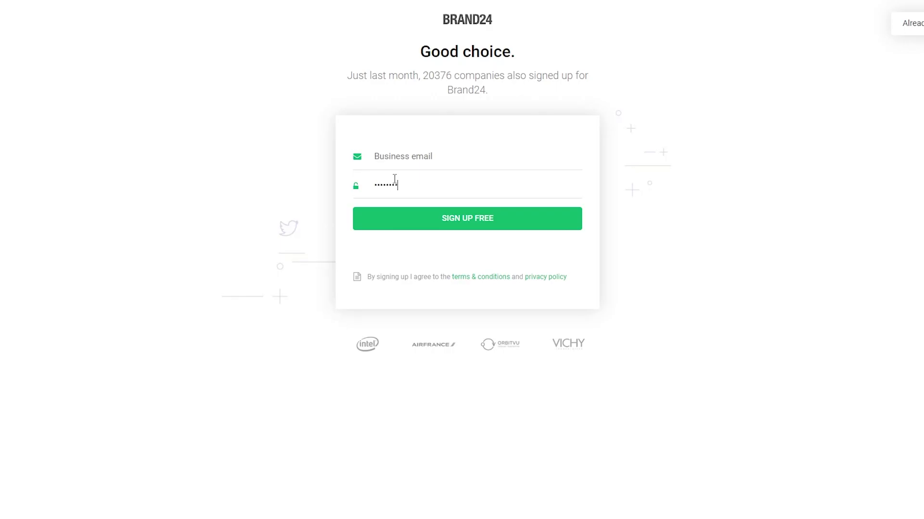
{"action": "type", "text": "a"}
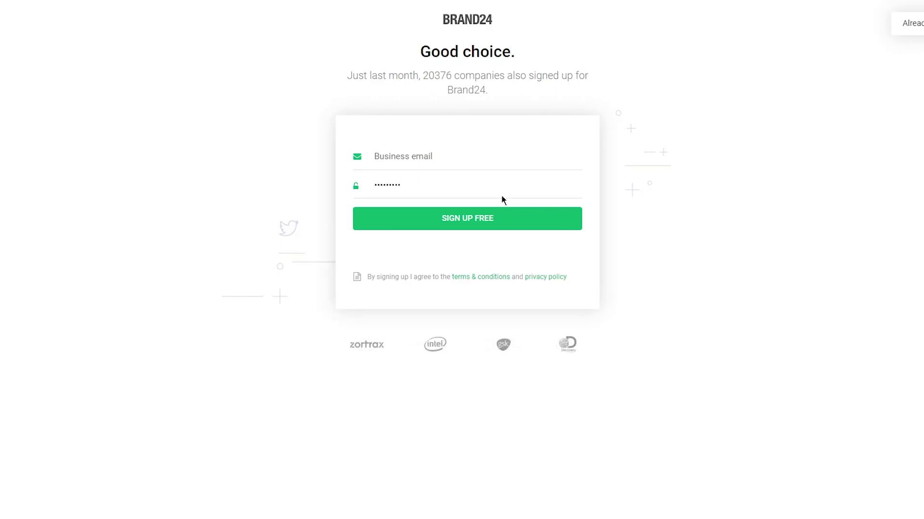
{"action": "right_click", "coordinate": [394, 154]}
{"action": "left_click", "coordinate": [412, 237]}
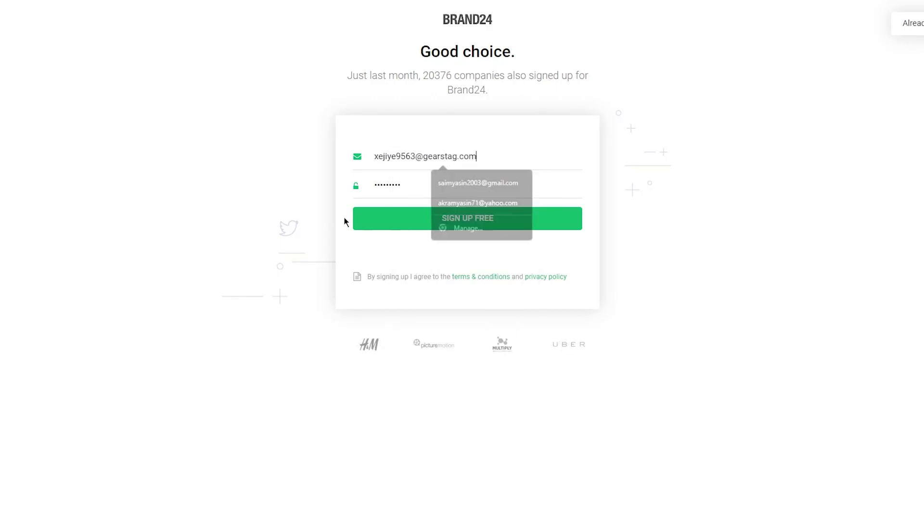
{"action": "left_click", "coordinate": [431, 225]}
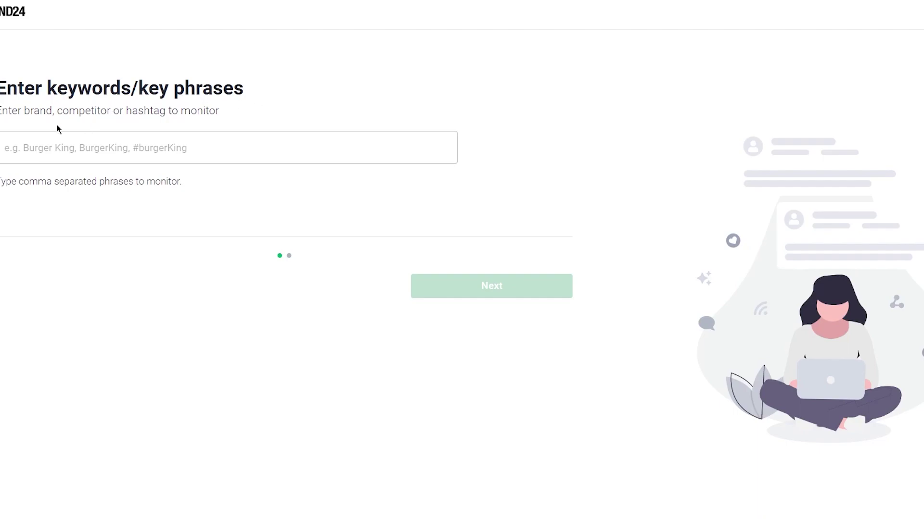
Step: Add nike, adidas, puma and umbro as keyword tags, correcting the misspelled 'addidas'
{"action": "left_click", "coordinate": [82, 146]}
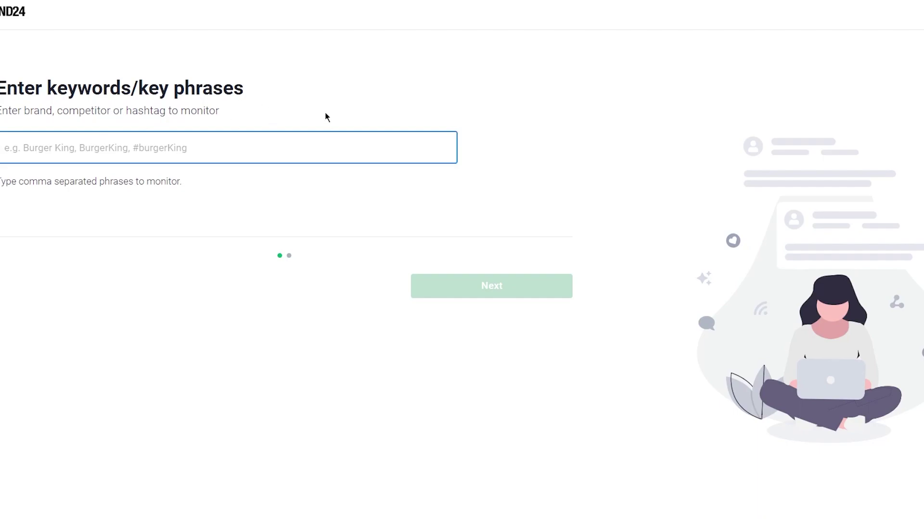
{"action": "type", "text": "nik"}
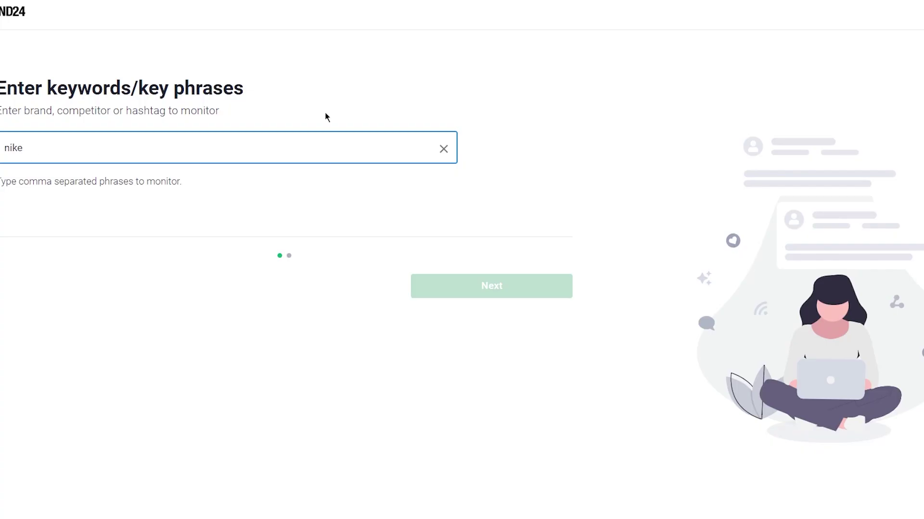
{"action": "type", "text": "e"}
{"action": "key", "text": "Return"}
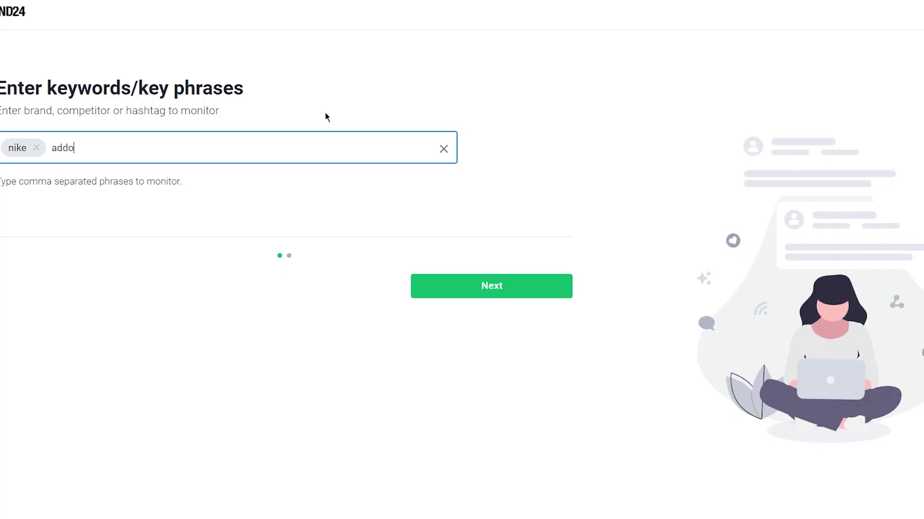
{"action": "type", "text": "addidas"}
{"action": "key", "text": "Return"}
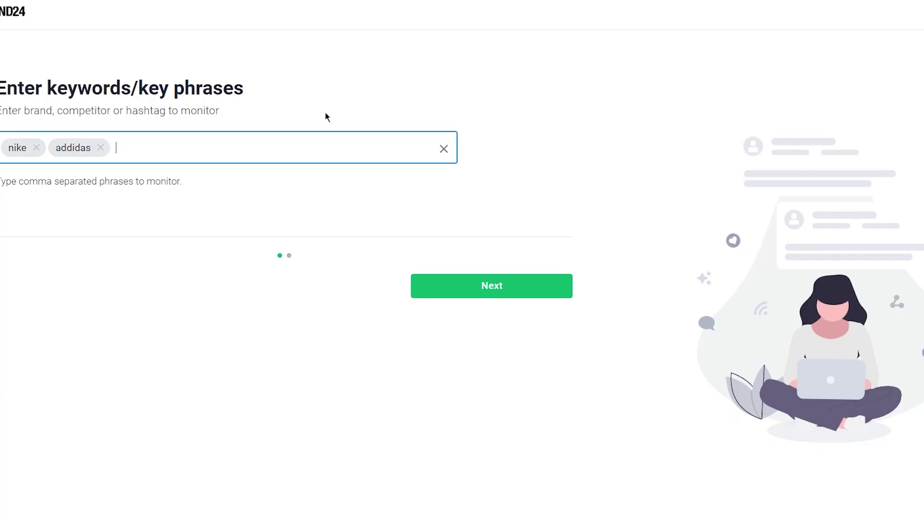
{"action": "key", "text": "BackSpace"}
{"action": "type", "text": "adid"}
{"action": "key", "text": "Return"}
{"action": "type", "text": "puma"}
{"action": "key", "text": "Return"}
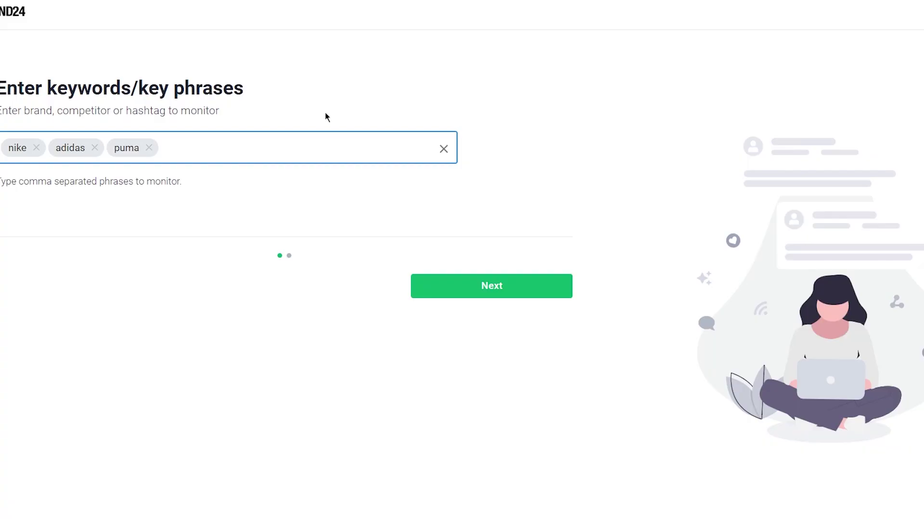
{"action": "type", "text": "umbro"}
{"action": "key", "text": "Return"}
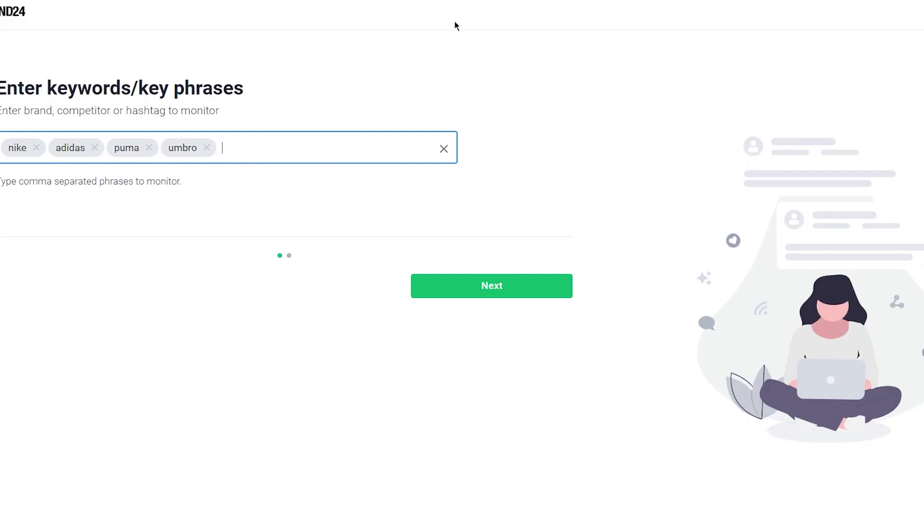
Step: On the language step, choose English as the tracked language and create the project
{"action": "left_click", "coordinate": [523, 285]}
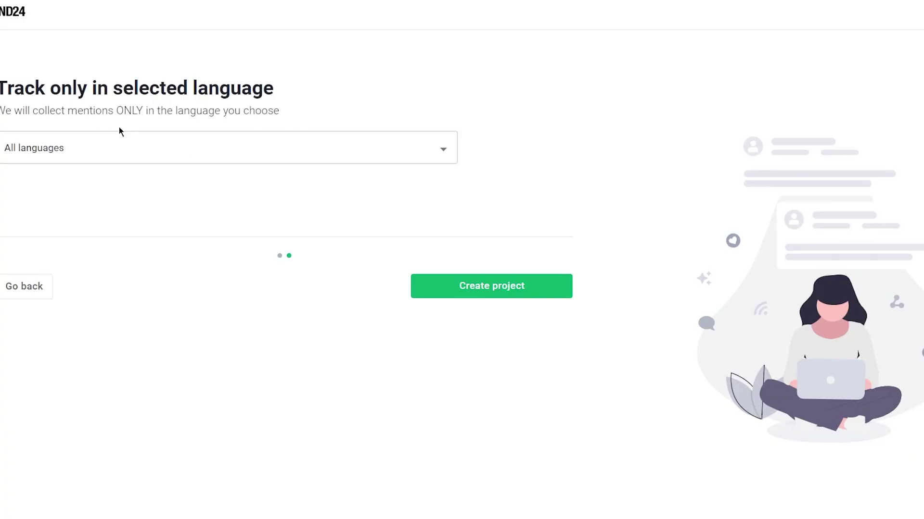
{"action": "left_click", "coordinate": [40, 140]}
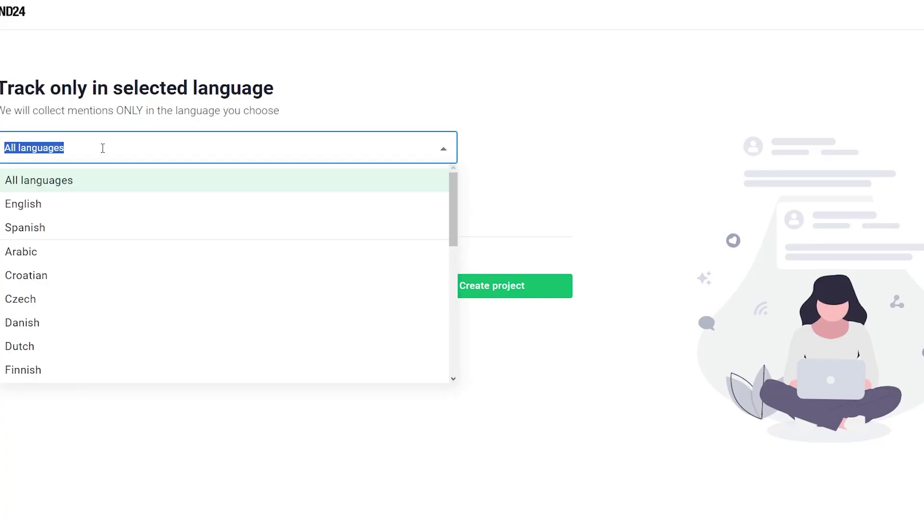
{"action": "left_click", "coordinate": [194, 148]}
{"action": "left_click", "coordinate": [548, 123]}
{"action": "left_click", "coordinate": [354, 153]}
{"action": "left_click", "coordinate": [60, 207]}
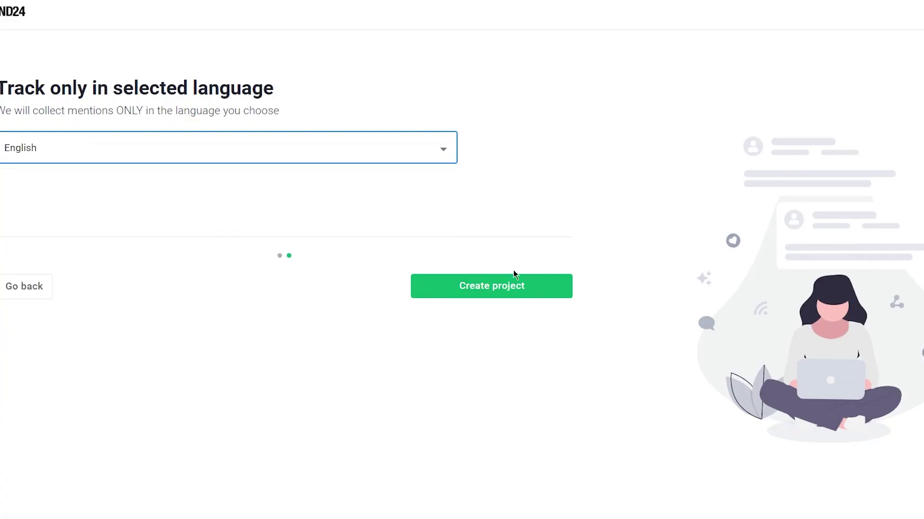
{"action": "left_click", "coordinate": [463, 287]}
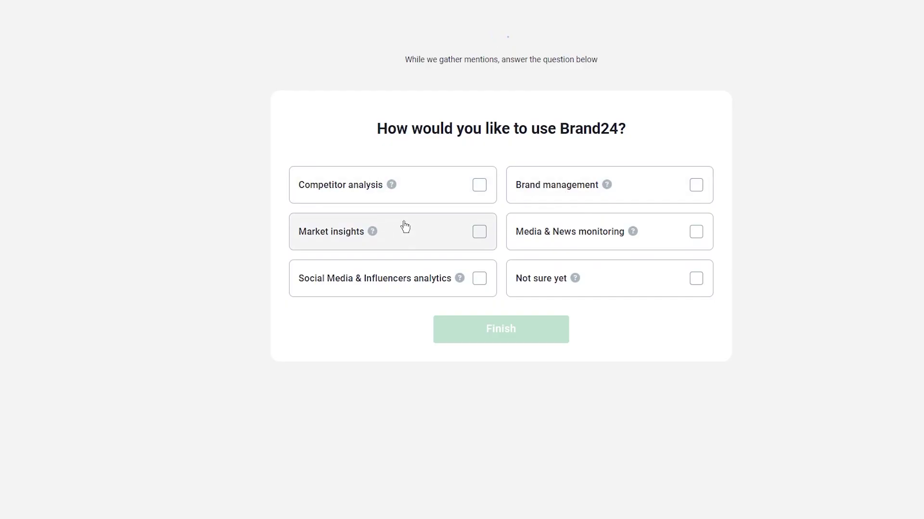
Step: Pick Competitor analysis, Brand management, Market insights and Social Media & Influencers analytics, then finish
{"action": "left_click", "coordinate": [392, 188]}
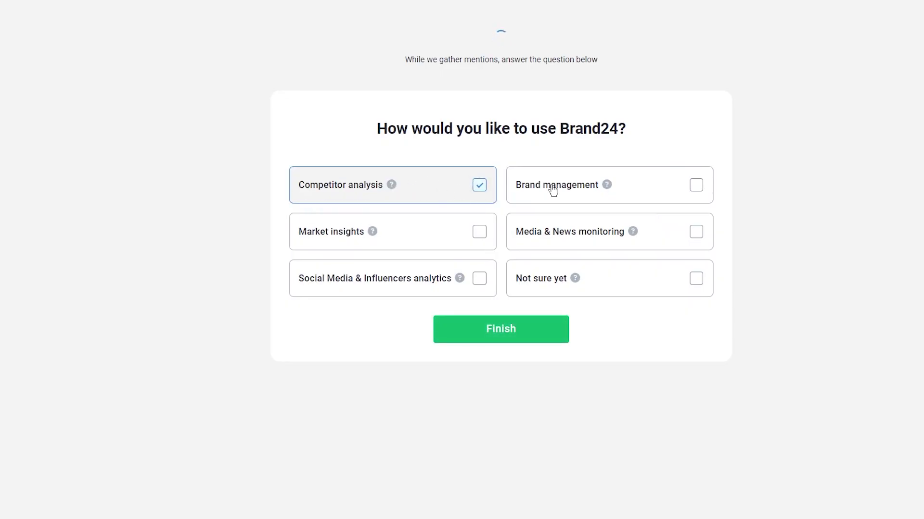
{"action": "left_click", "coordinate": [637, 182]}
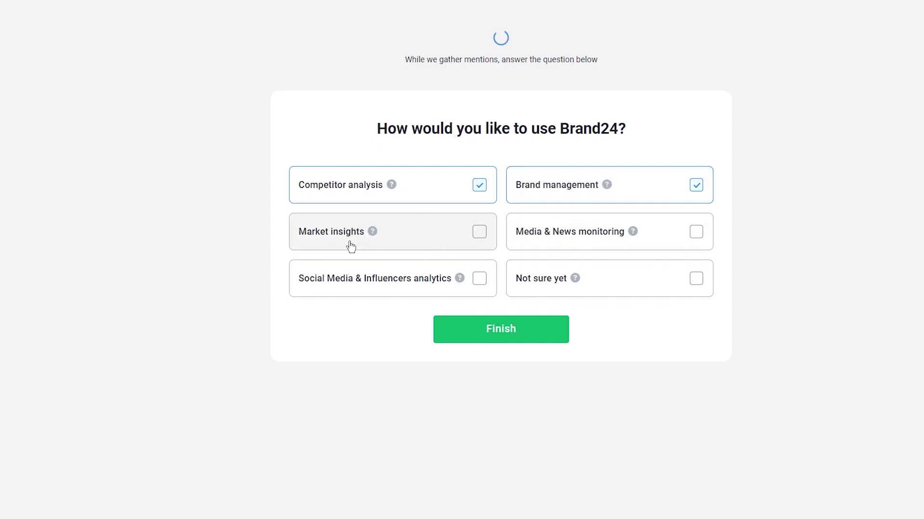
{"action": "mouse_move", "coordinate": [373, 235]}
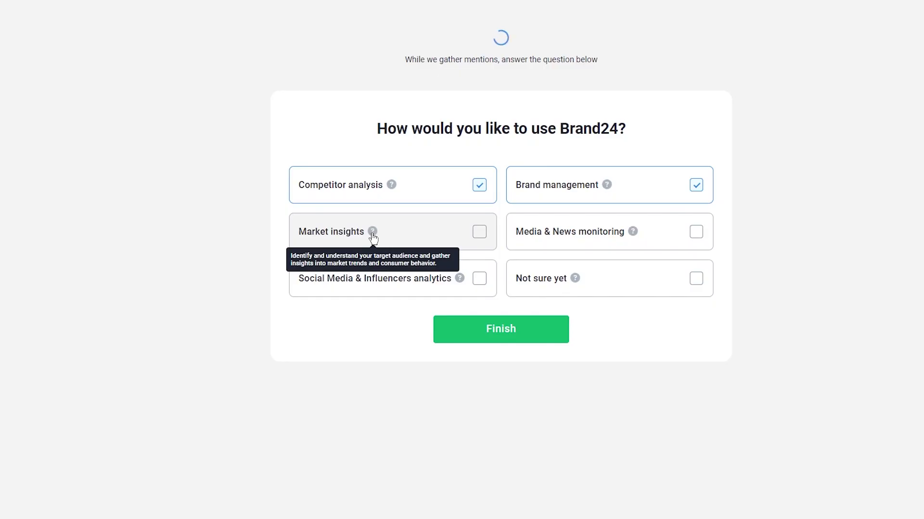
{"action": "left_click", "coordinate": [404, 235]}
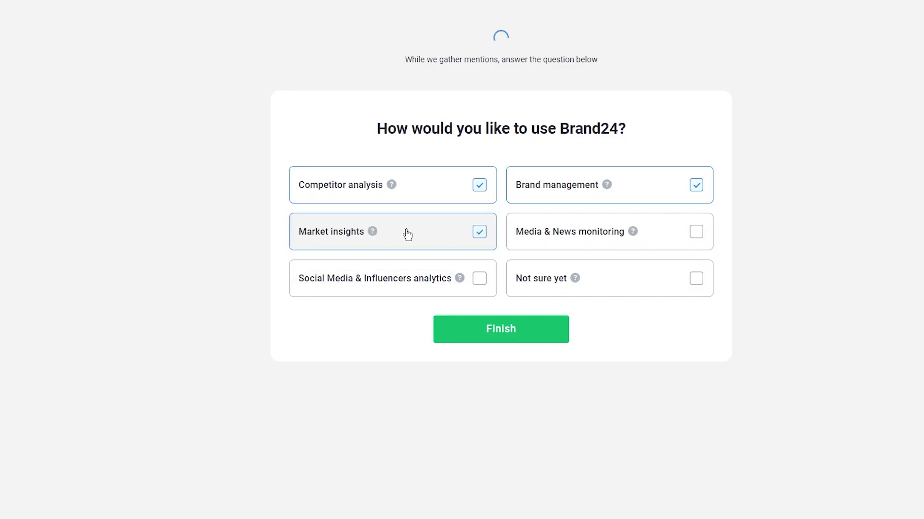
{"action": "left_click", "coordinate": [430, 280]}
{"action": "mouse_move", "coordinate": [460, 278]}
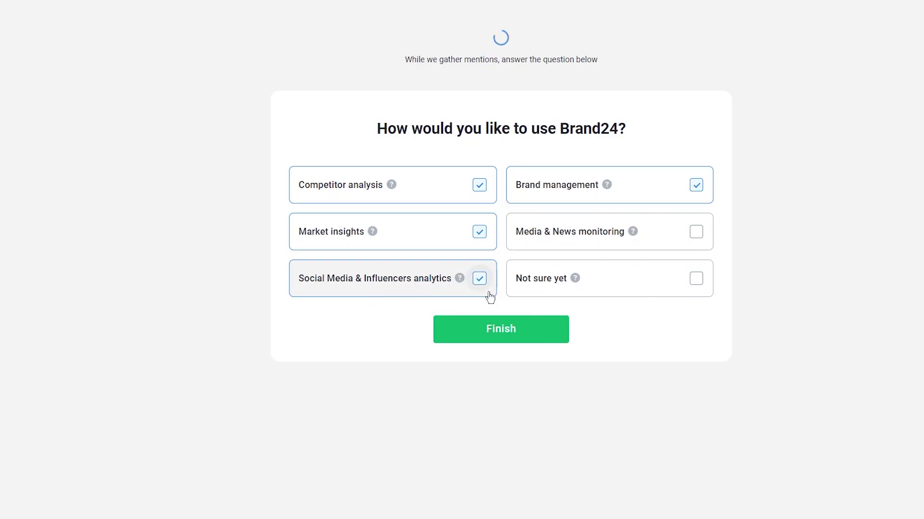
{"action": "left_click", "coordinate": [509, 339]}
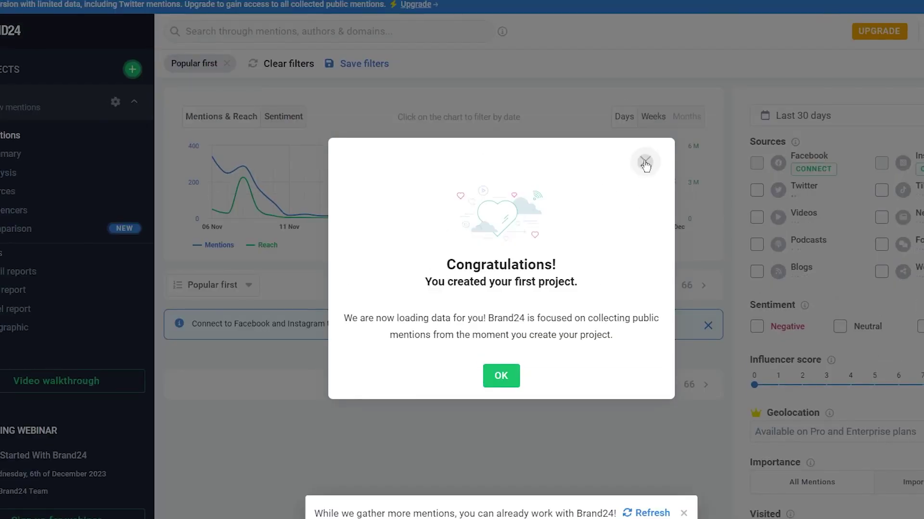
Step: Close the Congratulations message and the Mentions Stream tour tip
{"action": "left_click", "coordinate": [647, 161]}
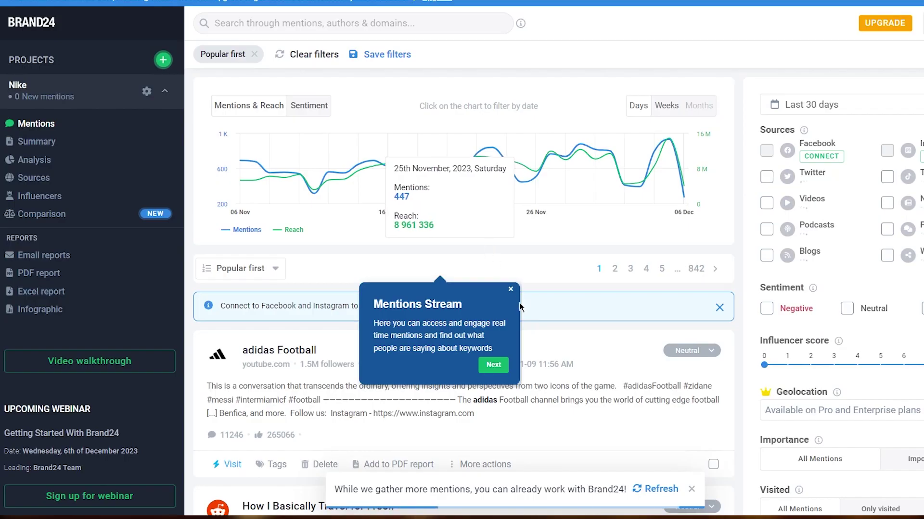
{"action": "left_click", "coordinate": [510, 288]}
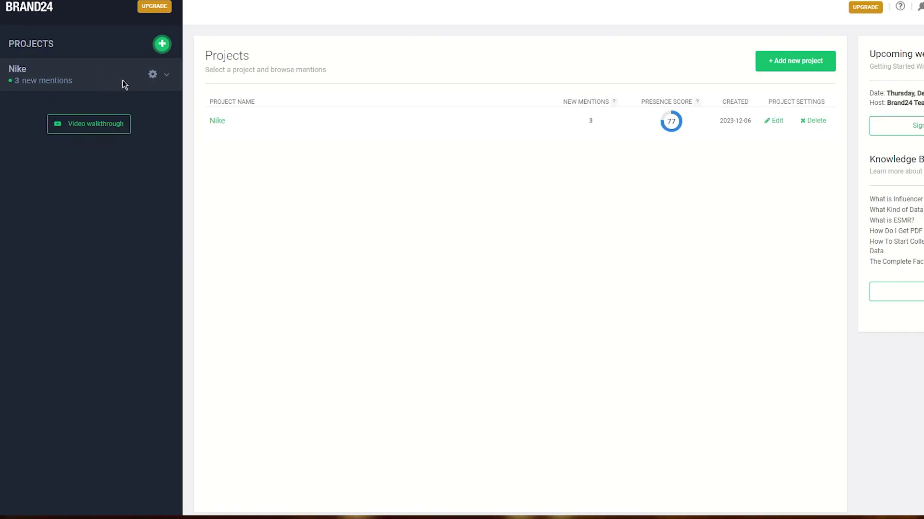
Step: Expand the Nike project and scroll through its mentions feed and filter panel
{"action": "left_click", "coordinate": [167, 77]}
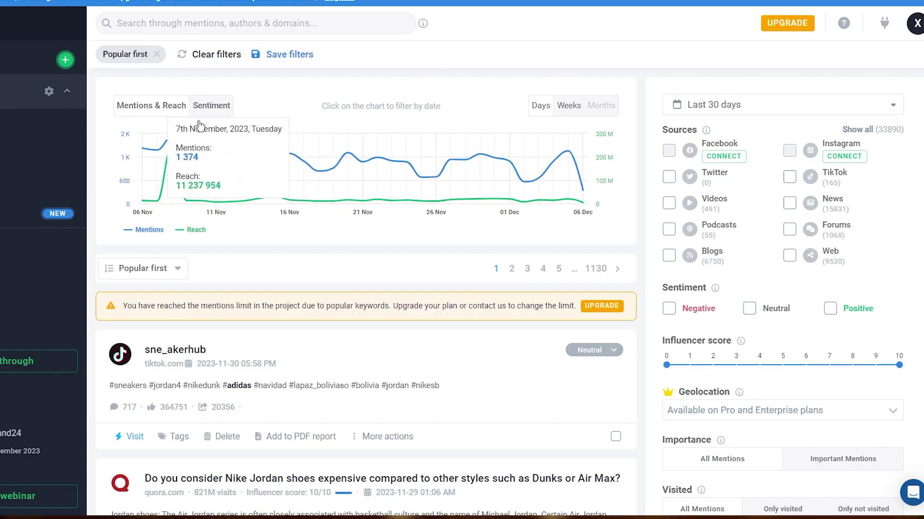
{"action": "scroll", "coordinate": [337, 154], "scroll_direction": "down", "scroll_amount": 9}
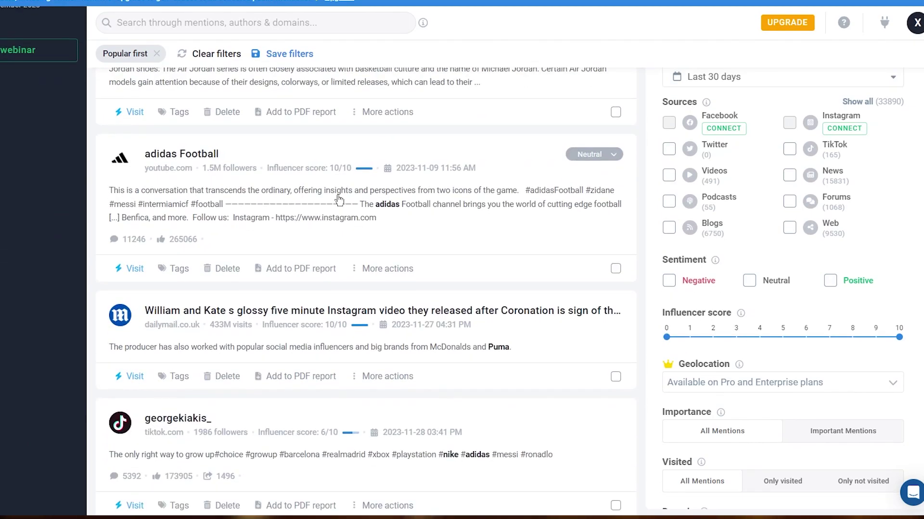
{"action": "scroll", "coordinate": [243, 190], "scroll_direction": "down", "scroll_amount": 5}
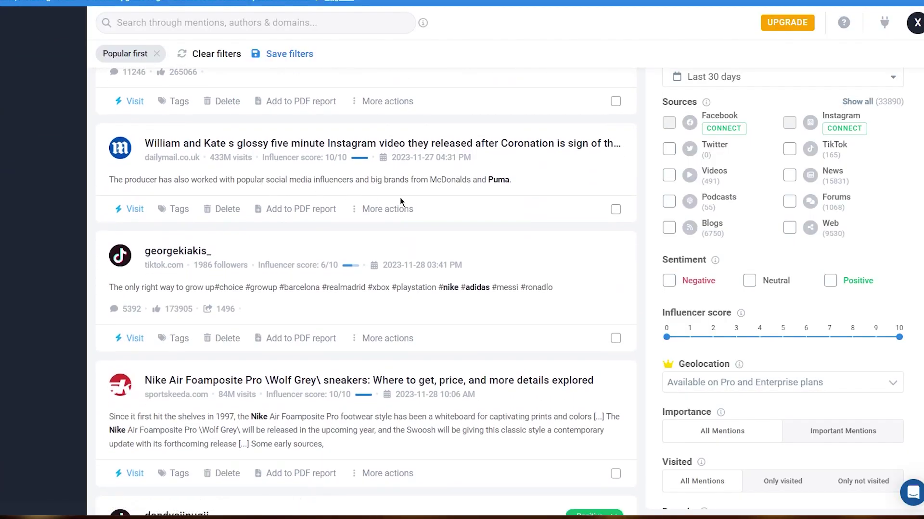
{"action": "scroll", "coordinate": [240, 197], "scroll_direction": "up", "scroll_amount": 8}
{"action": "scroll", "coordinate": [216, 199], "scroll_direction": "up", "scroll_amount": 4}
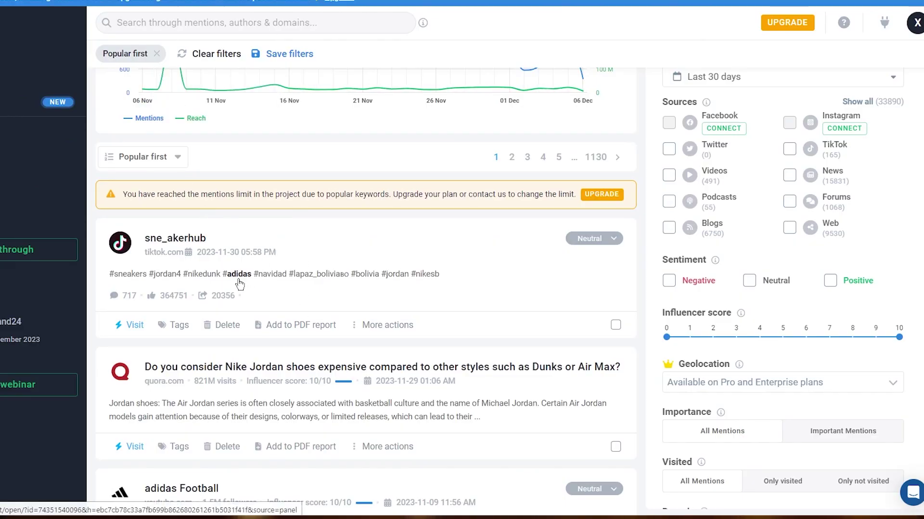
{"action": "scroll", "coordinate": [239, 284], "scroll_direction": "down", "scroll_amount": 2}
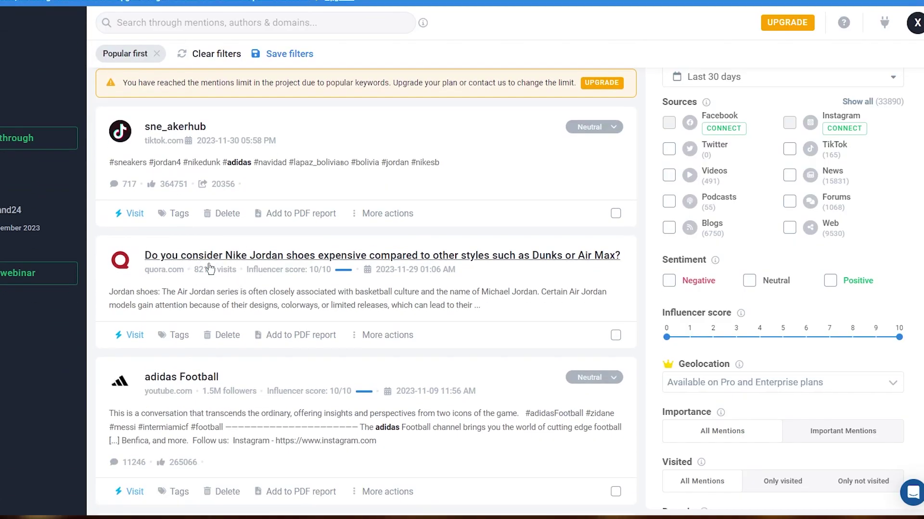
{"action": "scroll", "coordinate": [201, 256], "scroll_direction": "down", "scroll_amount": 3}
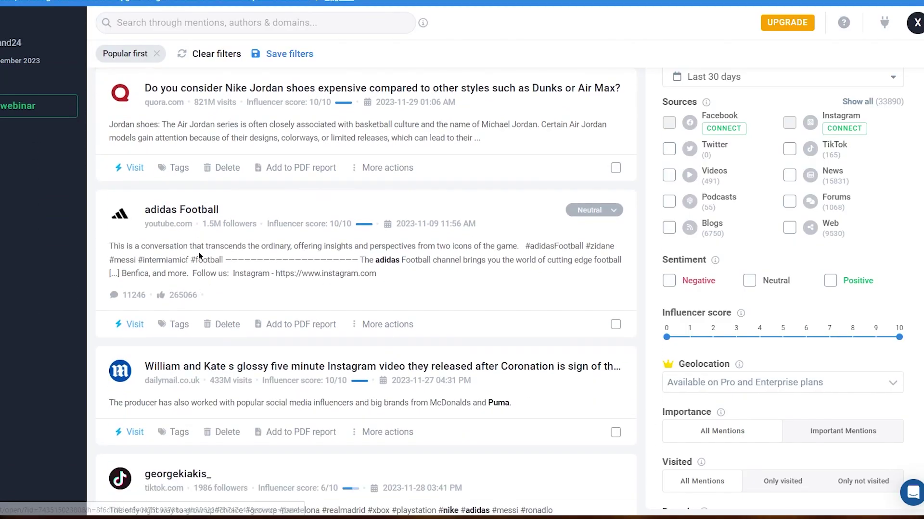
{"action": "scroll", "coordinate": [214, 226], "scroll_direction": "down", "scroll_amount": 5}
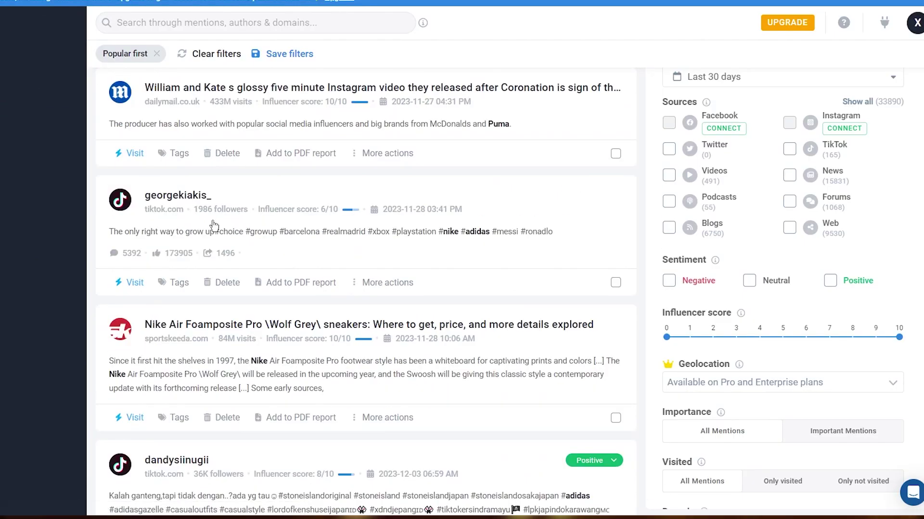
{"action": "scroll", "coordinate": [322, 202], "scroll_direction": "down", "scroll_amount": 13}
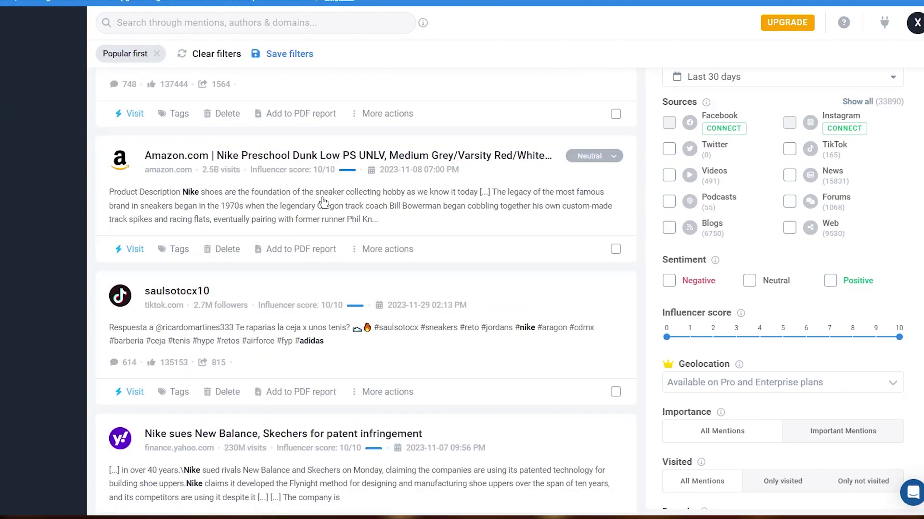
{"action": "scroll", "coordinate": [322, 201], "scroll_direction": "up", "scroll_amount": 15}
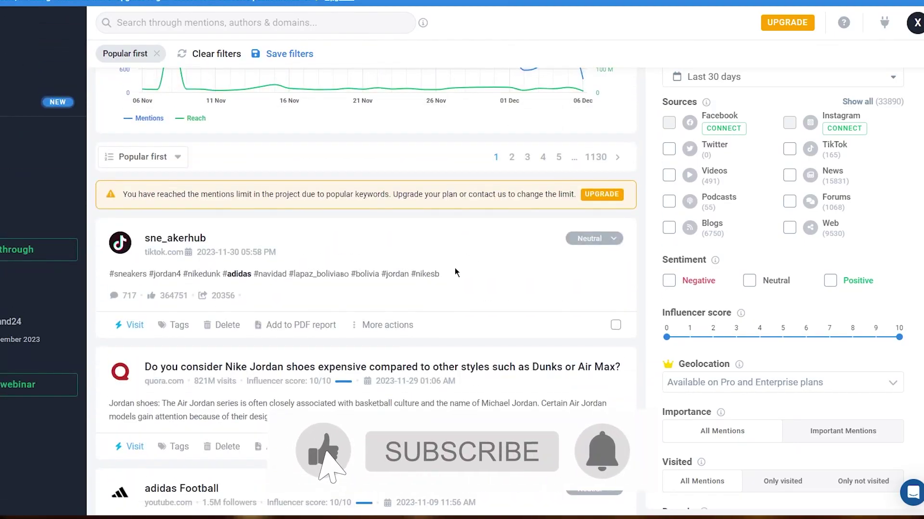
{"action": "scroll", "coordinate": [456, 273], "scroll_direction": "up", "scroll_amount": 3}
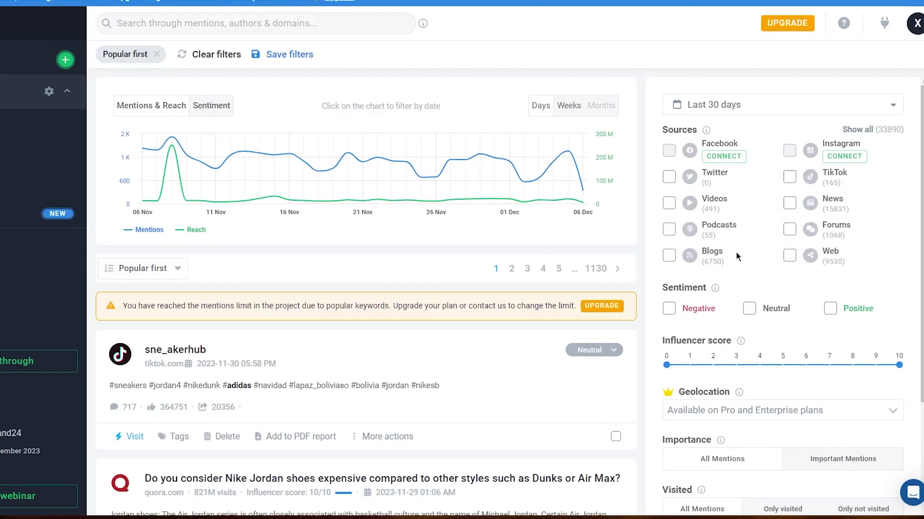
{"action": "scroll", "coordinate": [728, 271], "scroll_direction": "down", "scroll_amount": 3}
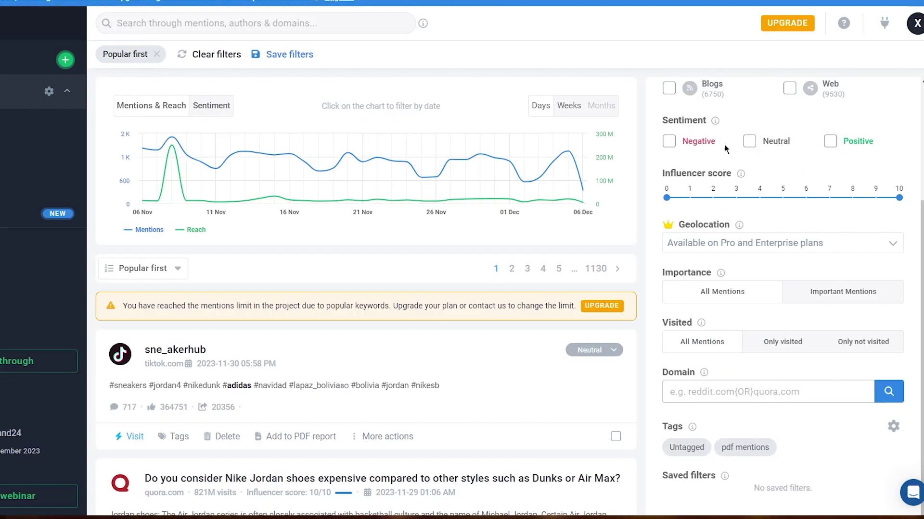
Step: Filter the Nike mentions to Negative sentiment only and scroll through the results
{"action": "left_click", "coordinate": [698, 141]}
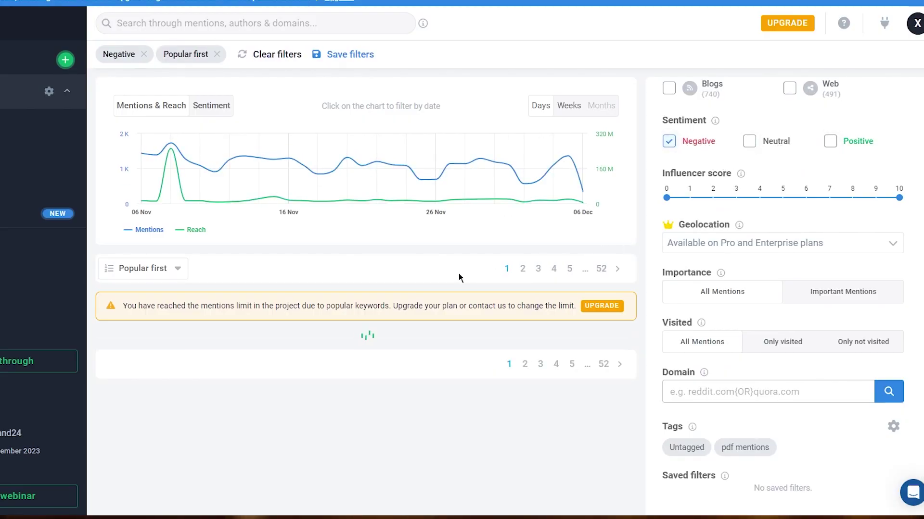
{"action": "scroll", "coordinate": [451, 259], "scroll_direction": "down", "scroll_amount": 5}
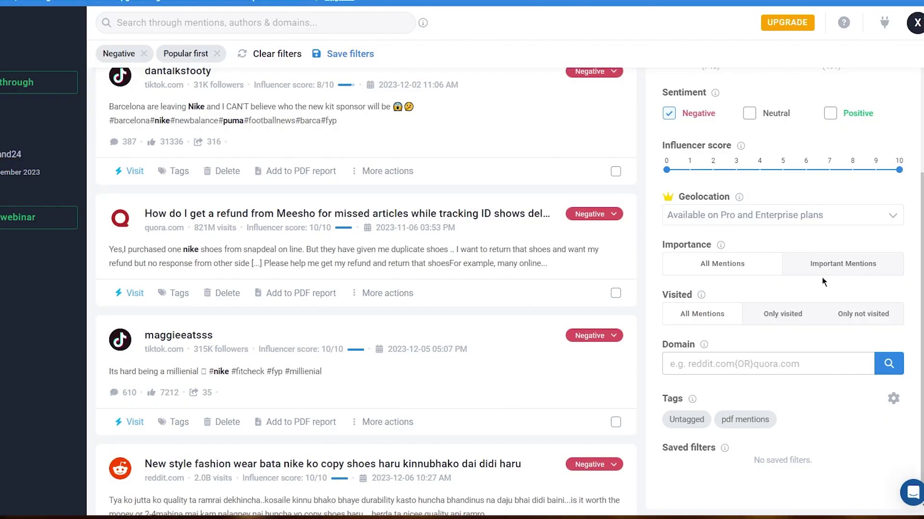
{"action": "scroll", "coordinate": [824, 274], "scroll_direction": "up", "scroll_amount": 3}
{"action": "scroll", "coordinate": [365, 289], "scroll_direction": "up", "scroll_amount": 5}
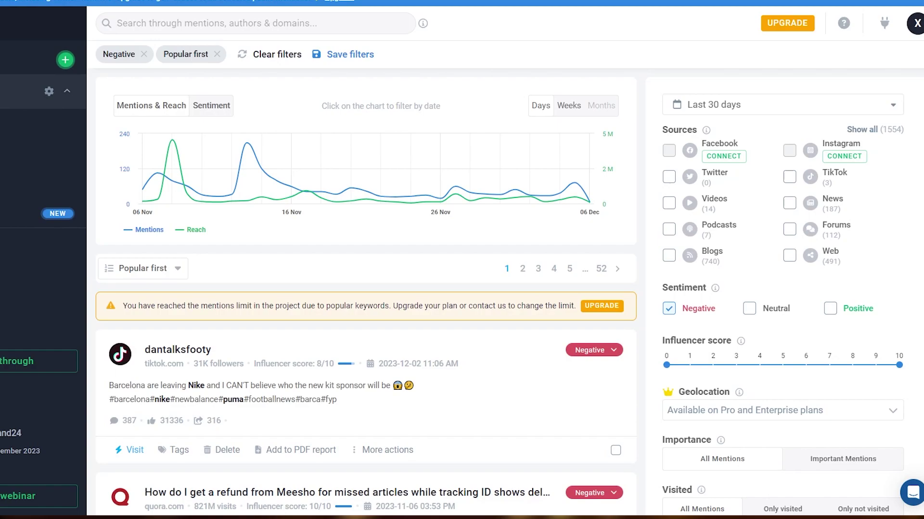
{"action": "scroll", "coordinate": [414, 270], "scroll_direction": "down", "scroll_amount": 10}
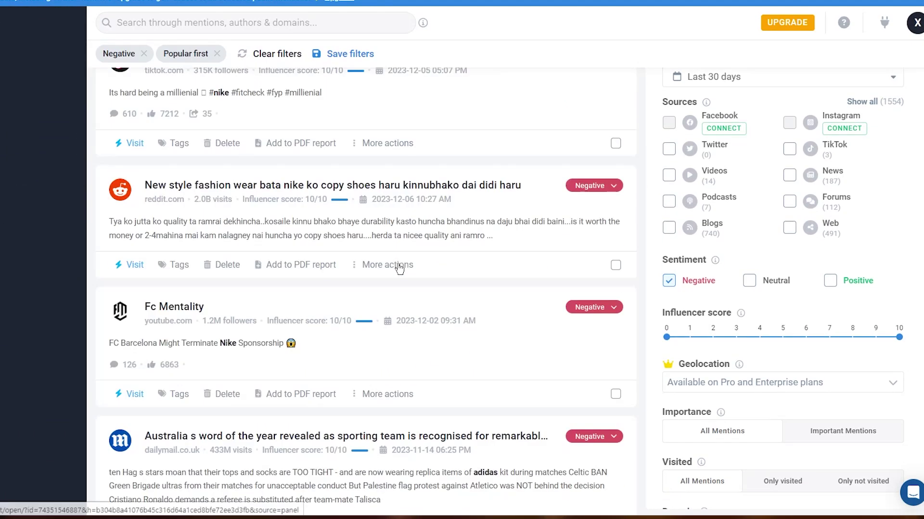
{"action": "scroll", "coordinate": [392, 264], "scroll_direction": "up", "scroll_amount": 10}
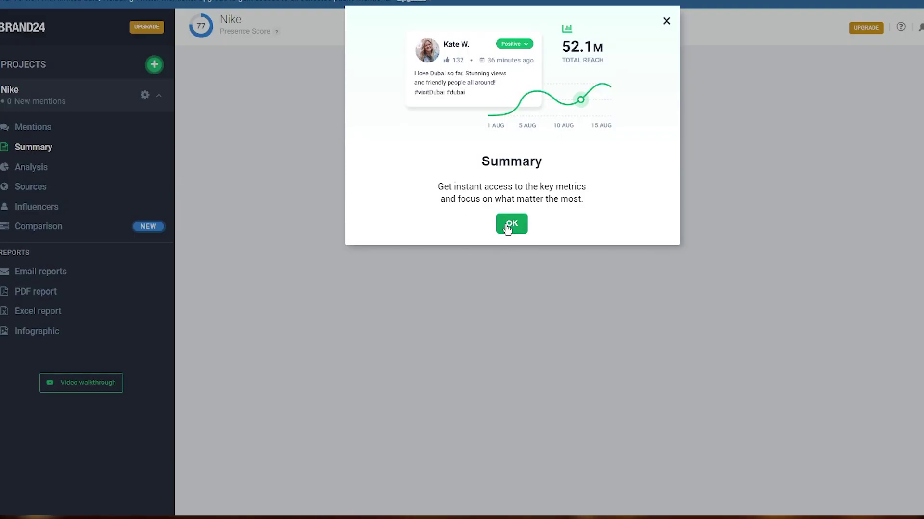
Step: Dismiss the Summary introduction and scroll through the Nike summary dashboard
{"action": "left_click", "coordinate": [512, 223]}
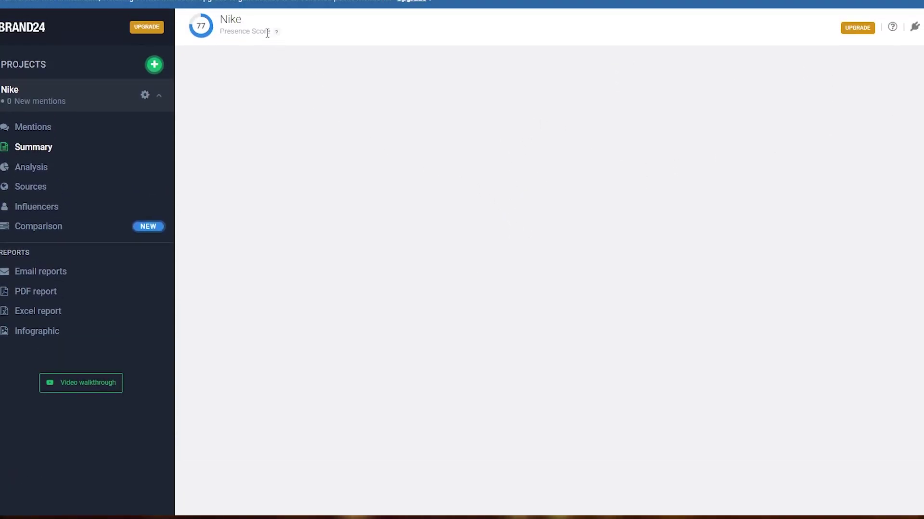
{"action": "mouse_move", "coordinate": [277, 34]}
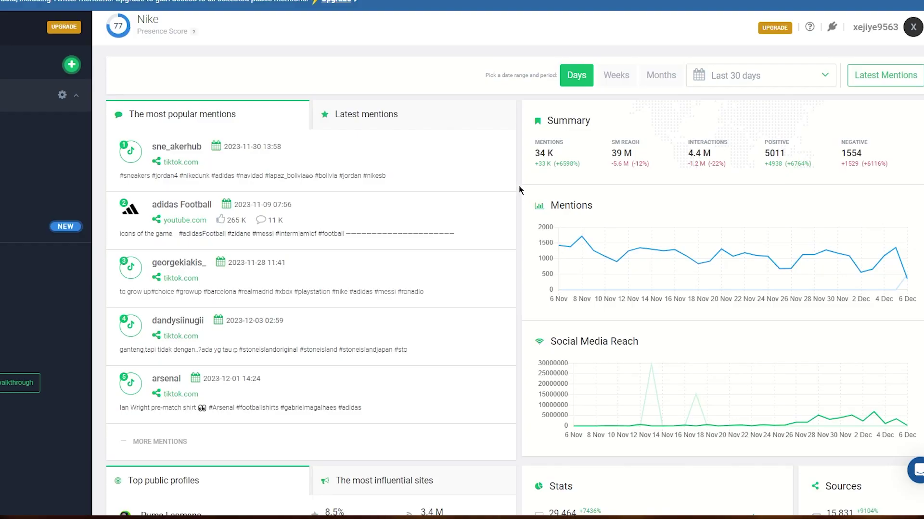
{"action": "scroll", "coordinate": [518, 186], "scroll_direction": "down", "scroll_amount": 3}
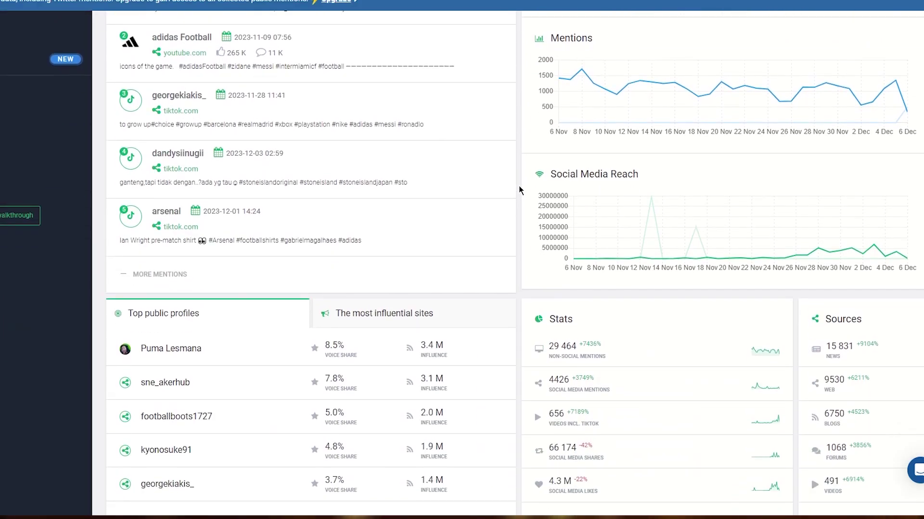
{"action": "scroll", "coordinate": [519, 189], "scroll_direction": "down", "scroll_amount": 4}
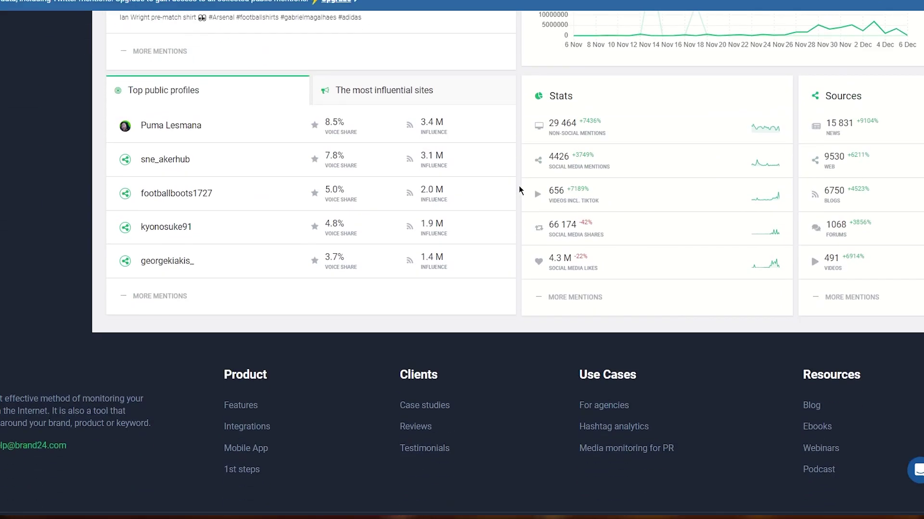
{"action": "scroll", "coordinate": [519, 189], "scroll_direction": "up", "scroll_amount": 5}
{"action": "scroll", "coordinate": [519, 189], "scroll_direction": "up", "scroll_amount": 2}
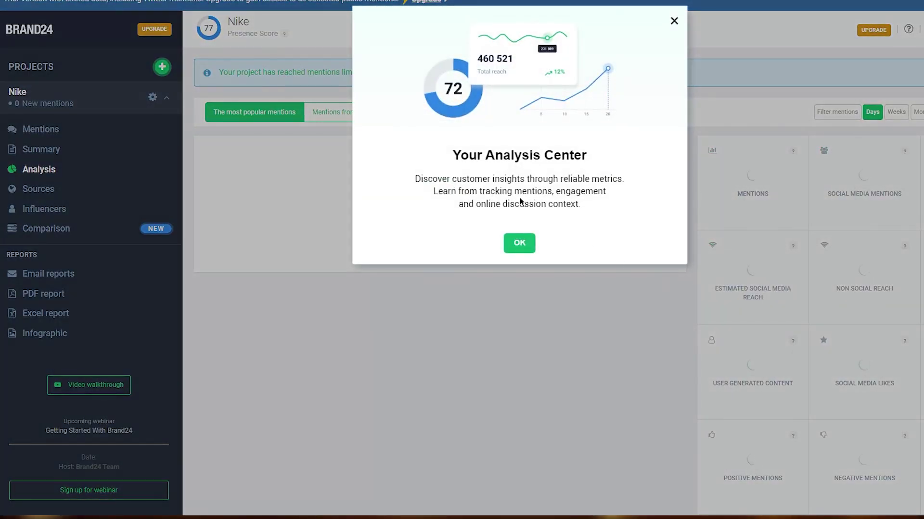
Step: Close the 'Your Analysis Center' introduction with OK
{"action": "left_click", "coordinate": [519, 243]}
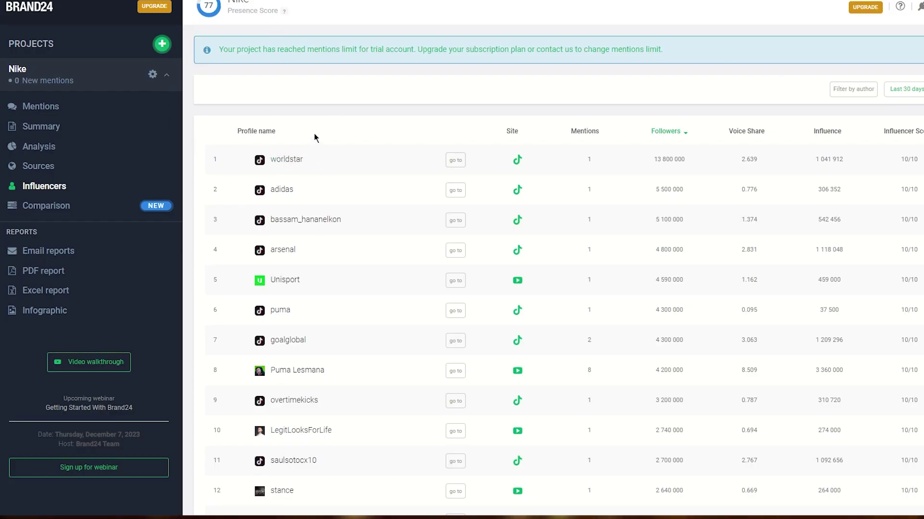
{"action": "scroll", "coordinate": [313, 138], "scroll_direction": "down", "scroll_amount": 3}
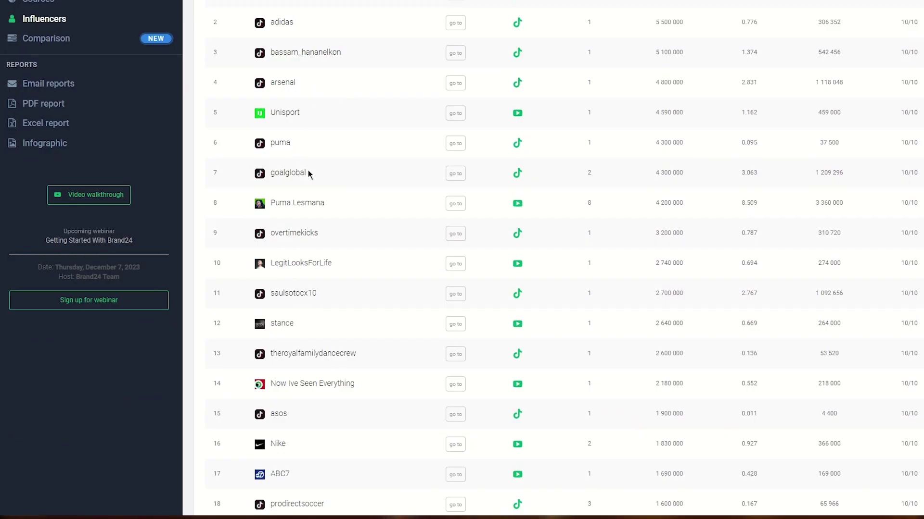
{"action": "scroll", "coordinate": [313, 173], "scroll_direction": "down", "scroll_amount": 4}
{"action": "scroll", "coordinate": [361, 212], "scroll_direction": "up", "scroll_amount": 8}
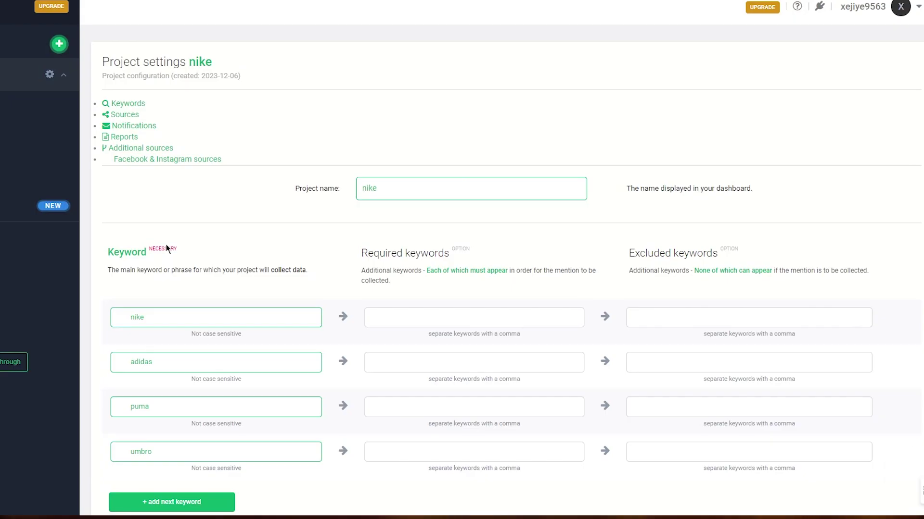
Step: Scroll through the nike project settings to review English language and active sources like Twitter, Blogs, Podcasts
{"action": "scroll", "coordinate": [200, 137], "scroll_direction": "down", "scroll_amount": 2}
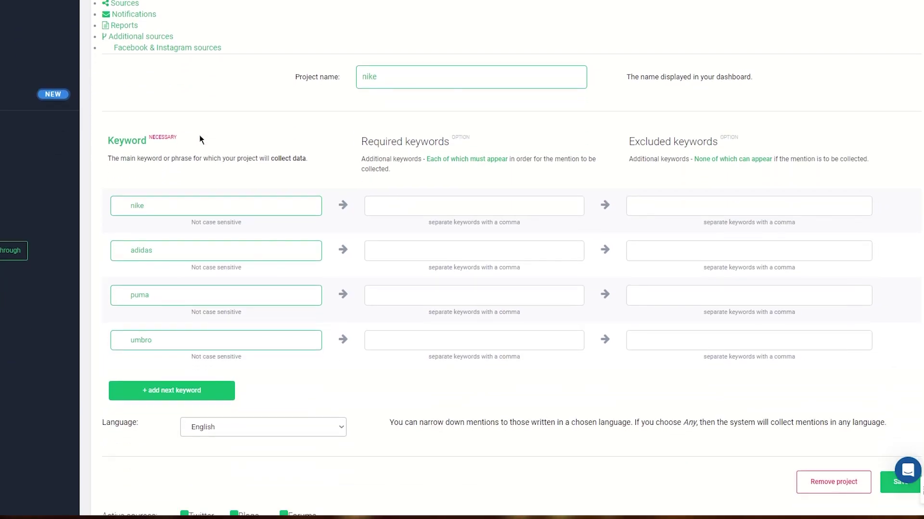
{"action": "scroll", "coordinate": [199, 137], "scroll_direction": "down", "scroll_amount": 3}
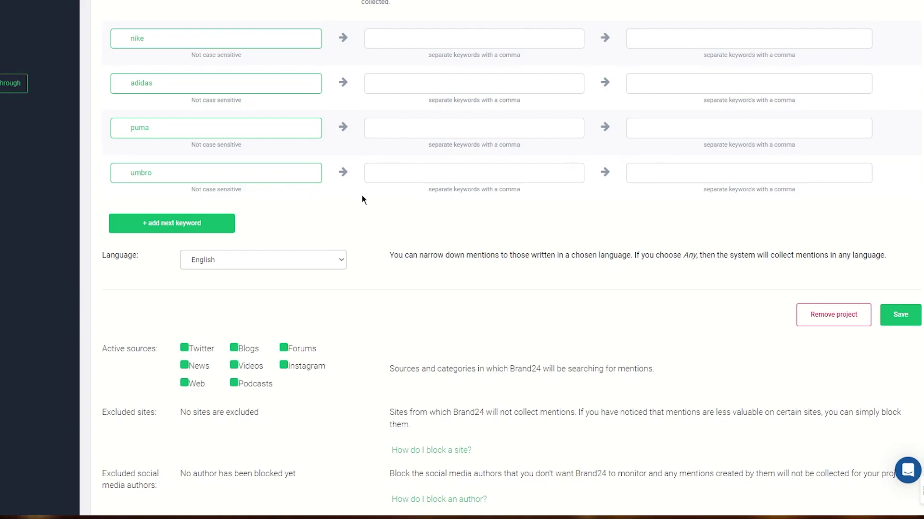
{"action": "scroll", "coordinate": [377, 169], "scroll_direction": "up", "scroll_amount": 6}
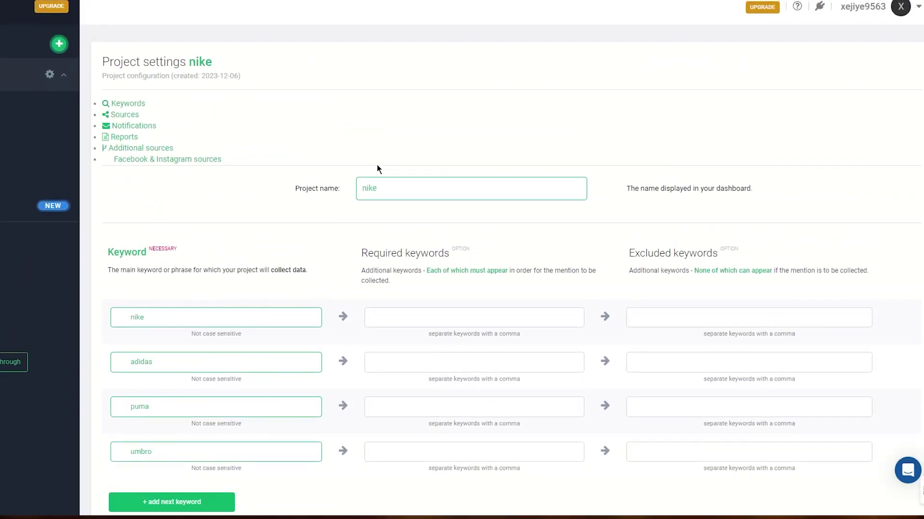